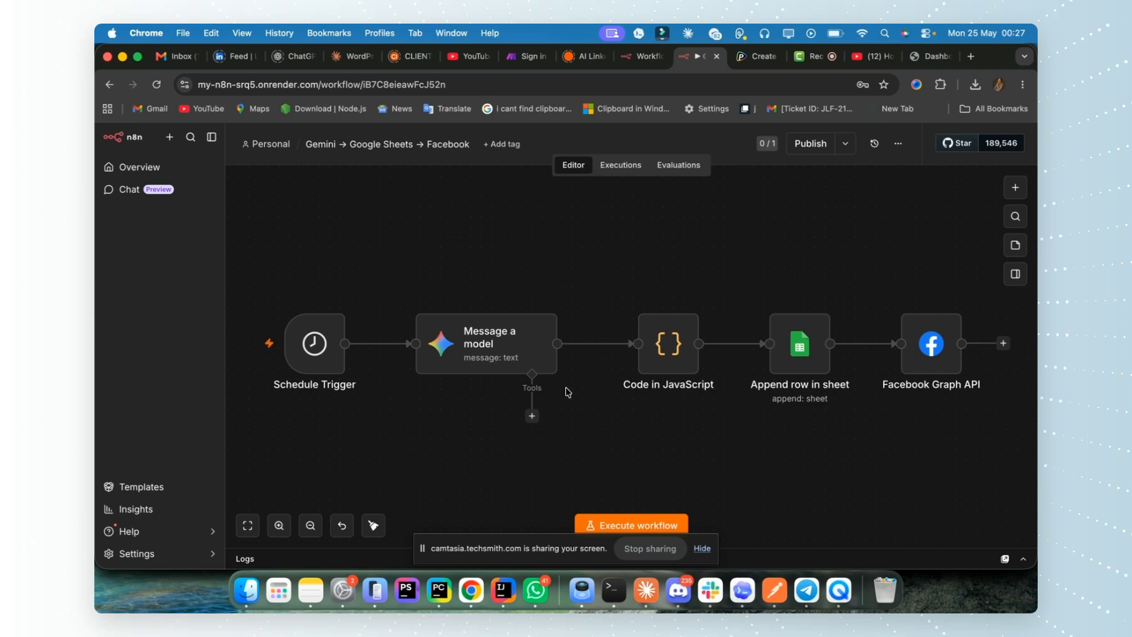
# Review the trigger interval, hour and minute settings of the Schedule Trigger node, then return to the canvas.
pyautogui.scroll(-3, 570, 322)
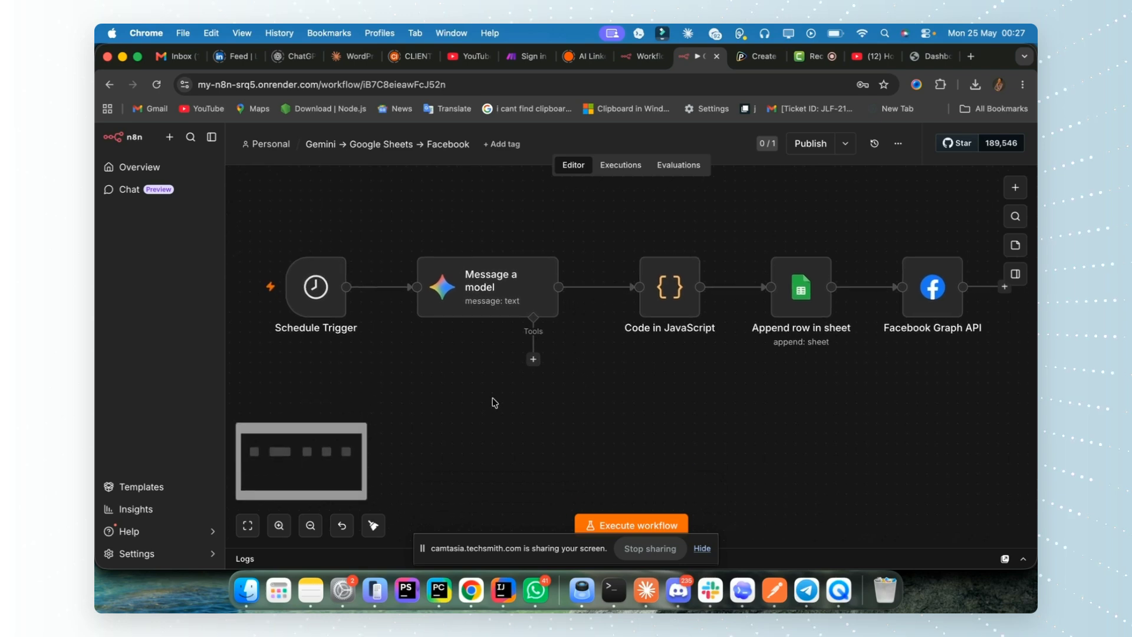
pyautogui.moveTo(325, 288)
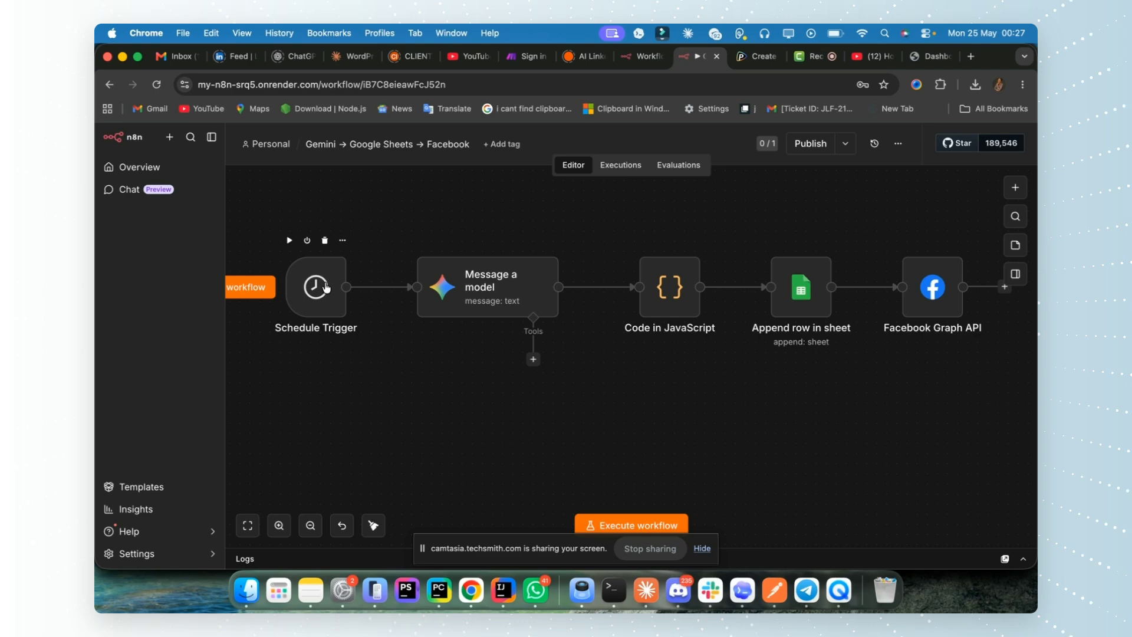
pyautogui.doubleClick(326, 288)
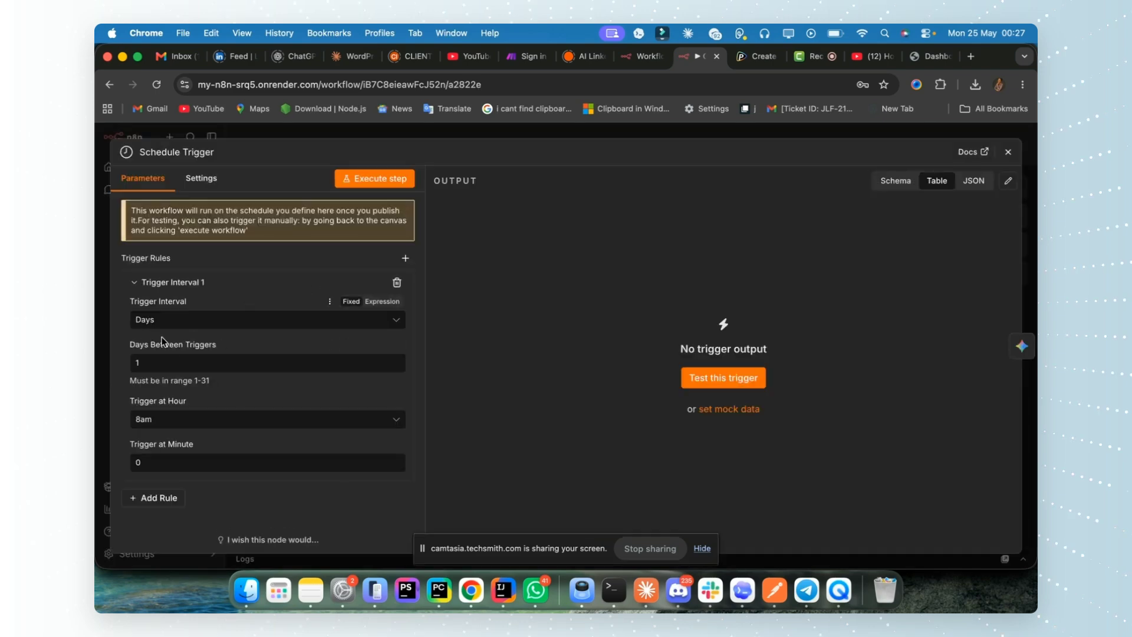
pyautogui.click(161, 366)
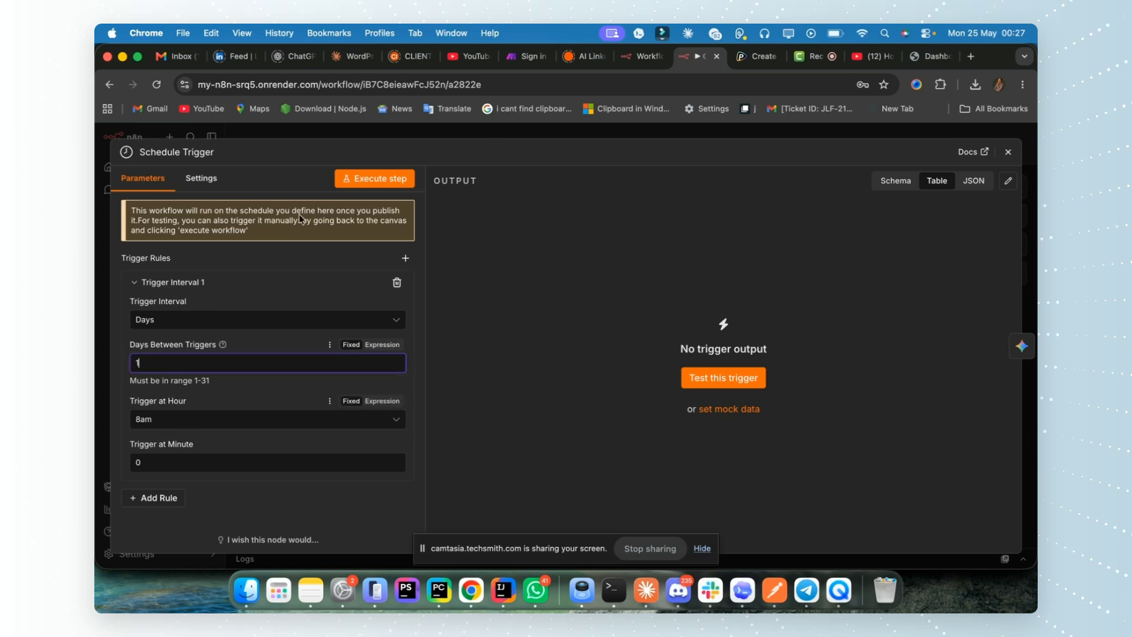
pyautogui.click(386, 132)
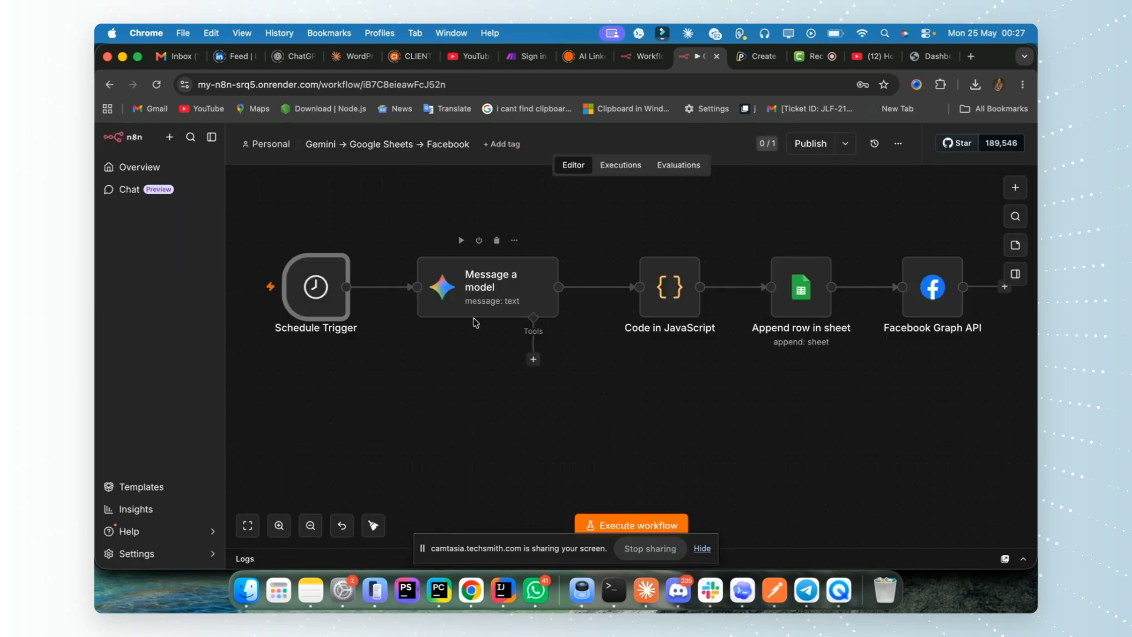
# Examine the Gemini "Message a model" node's credential, operation, model and full prompt text, including the requested JSON format.
pyautogui.click(477, 293)
pyautogui.doubleClick(478, 293)
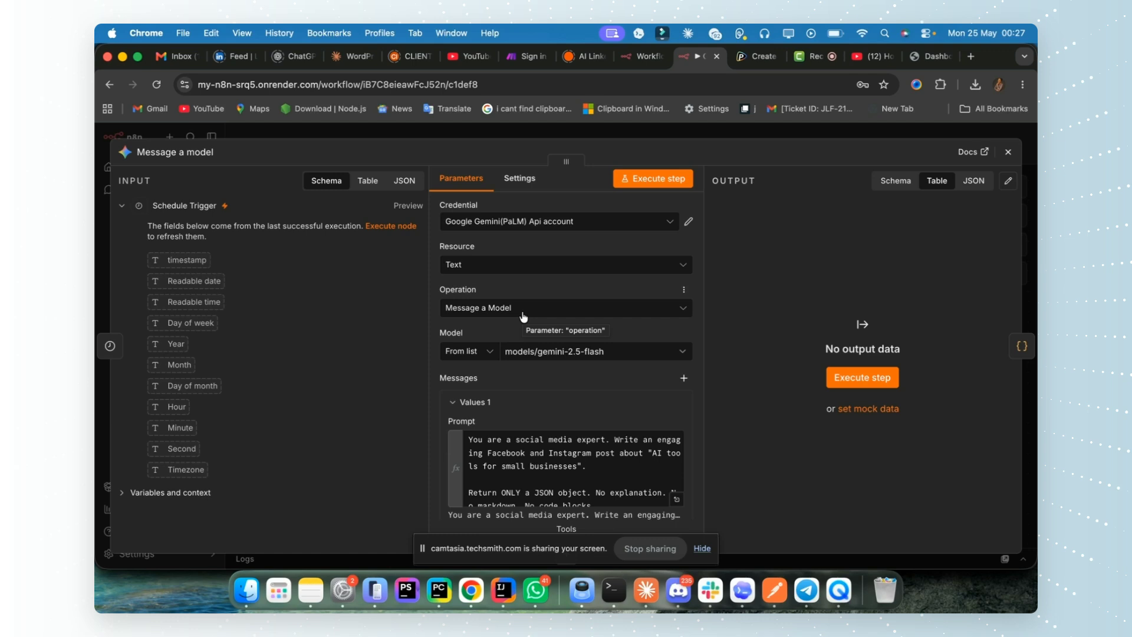
pyautogui.scroll(-1, 523, 321)
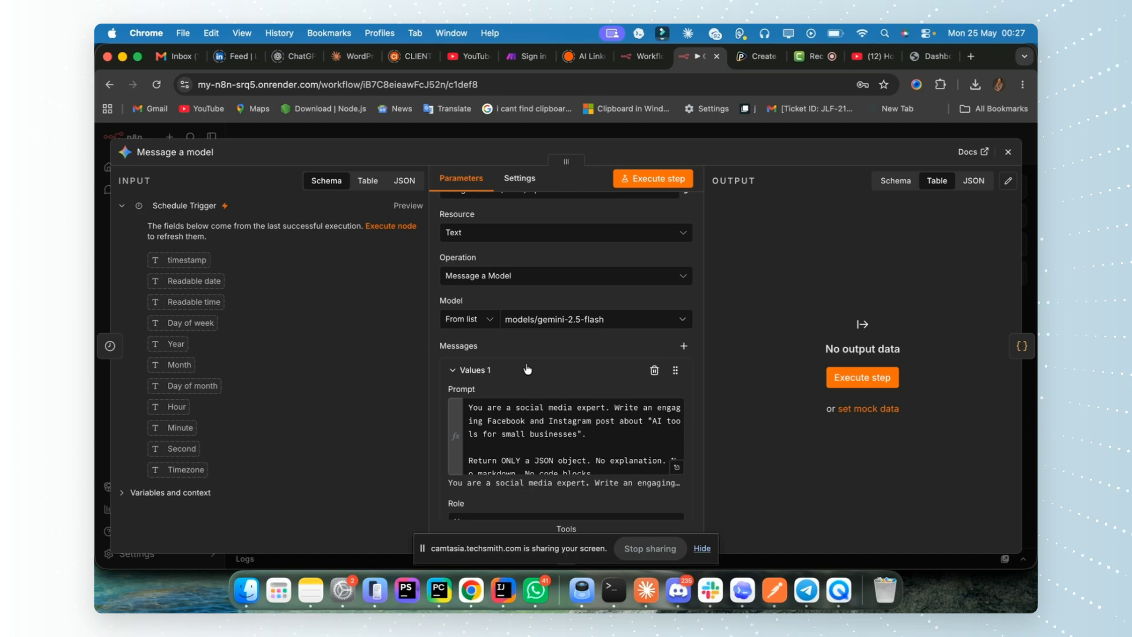
pyautogui.scroll(-2, 527, 368)
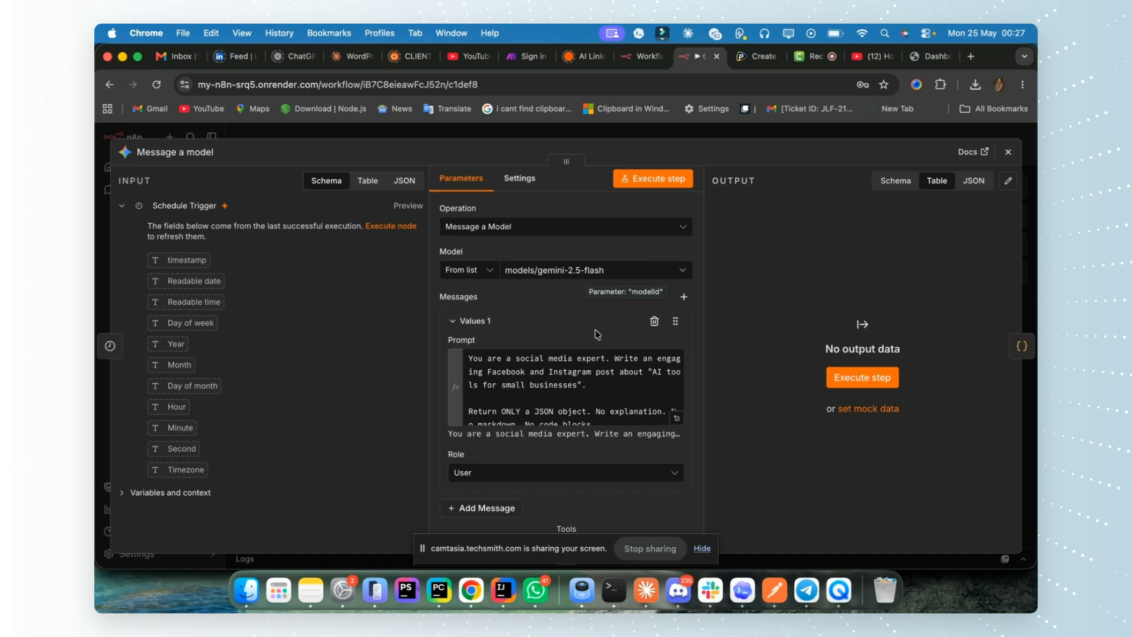
pyautogui.scroll(-2, 566, 328)
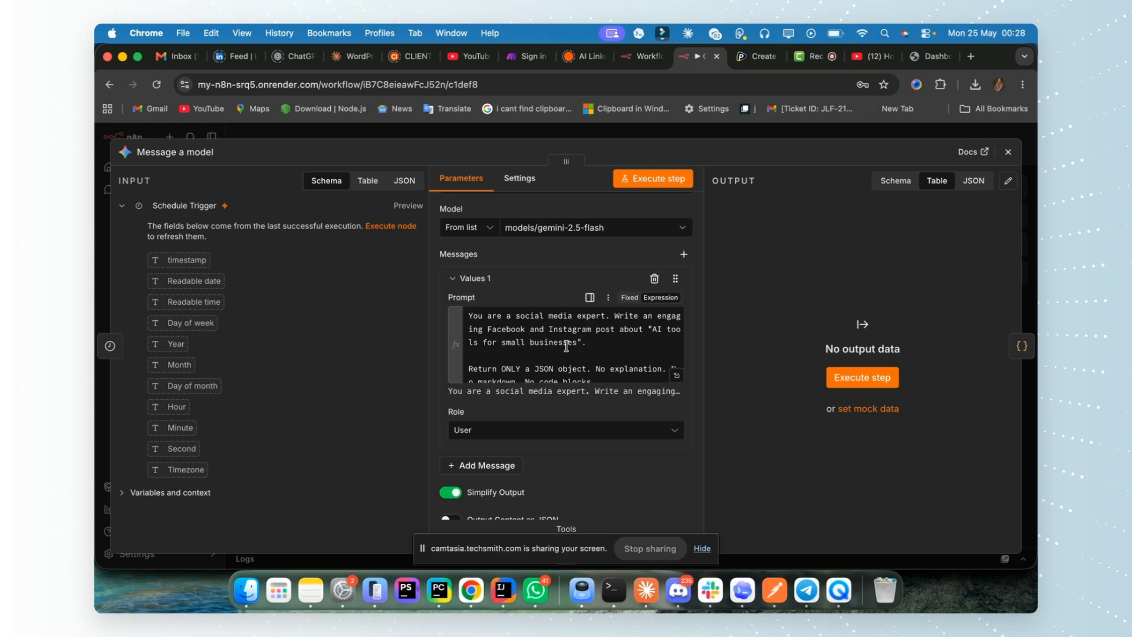
pyautogui.scroll(-3, 566, 346)
pyautogui.scroll(-2, 566, 345)
pyautogui.scroll(3, 563, 342)
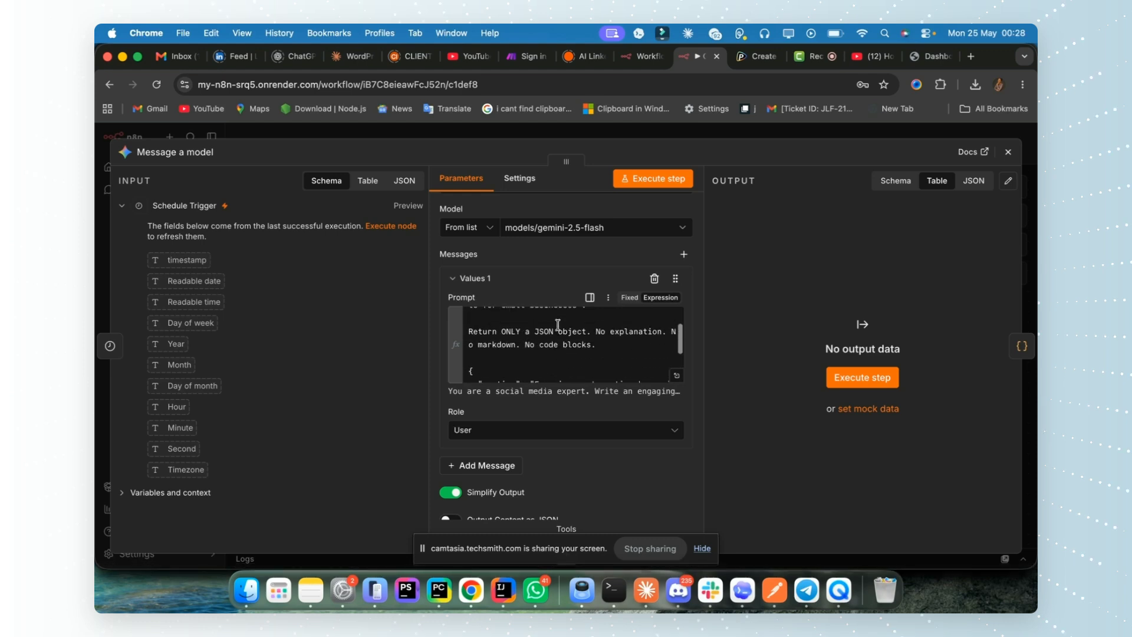
pyautogui.scroll(-2, 590, 342)
pyautogui.scroll(-2, 591, 342)
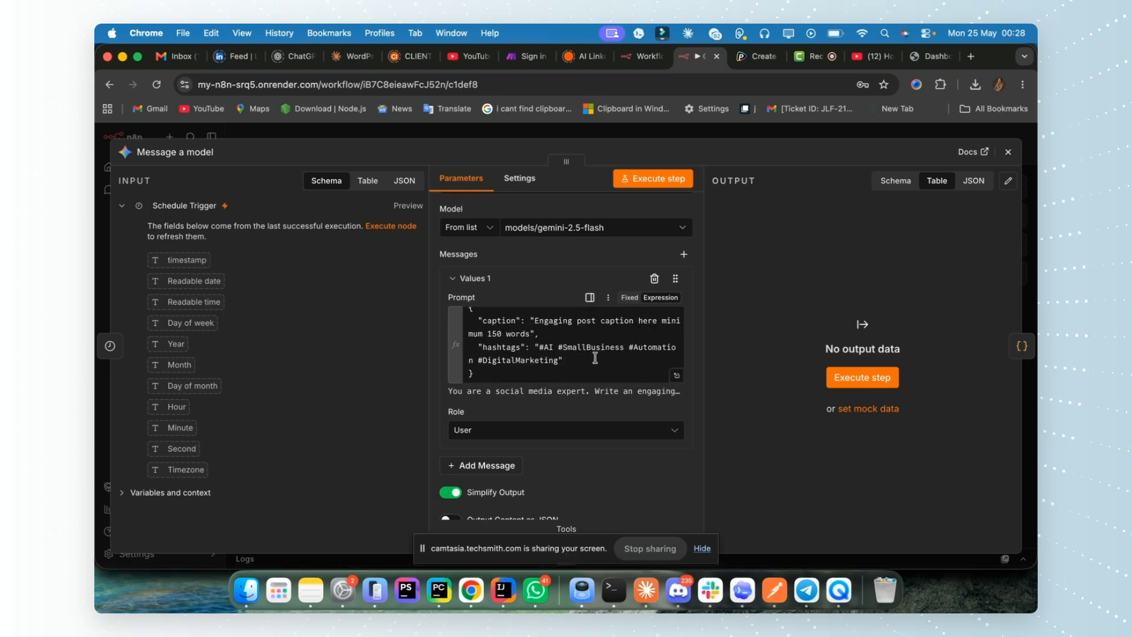
pyautogui.scroll(5, 602, 358)
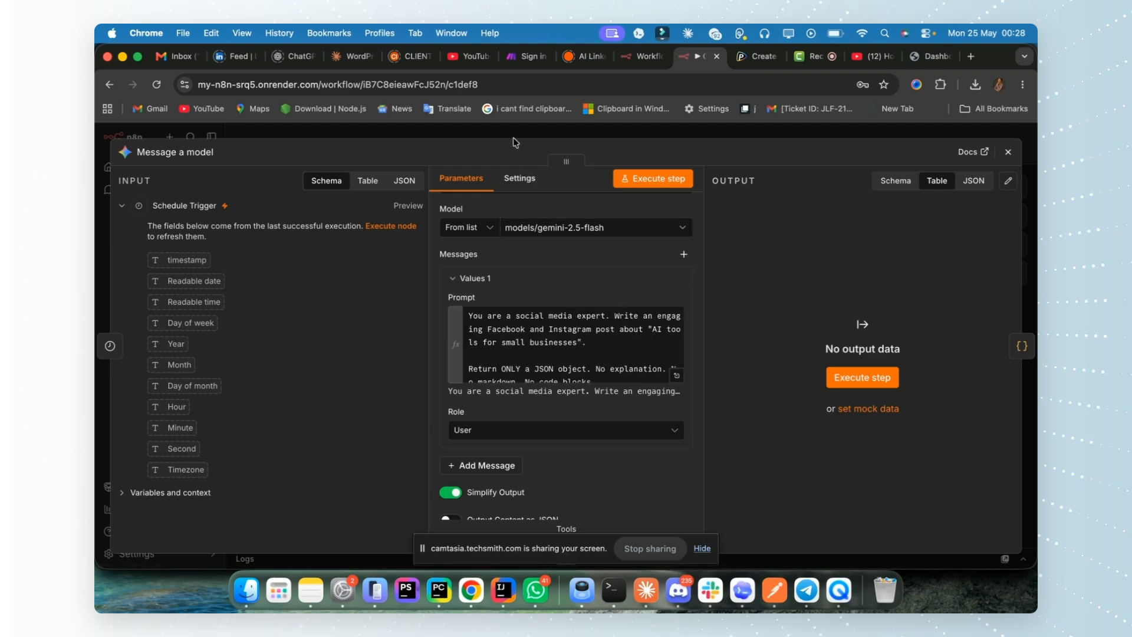
pyautogui.click(461, 135)
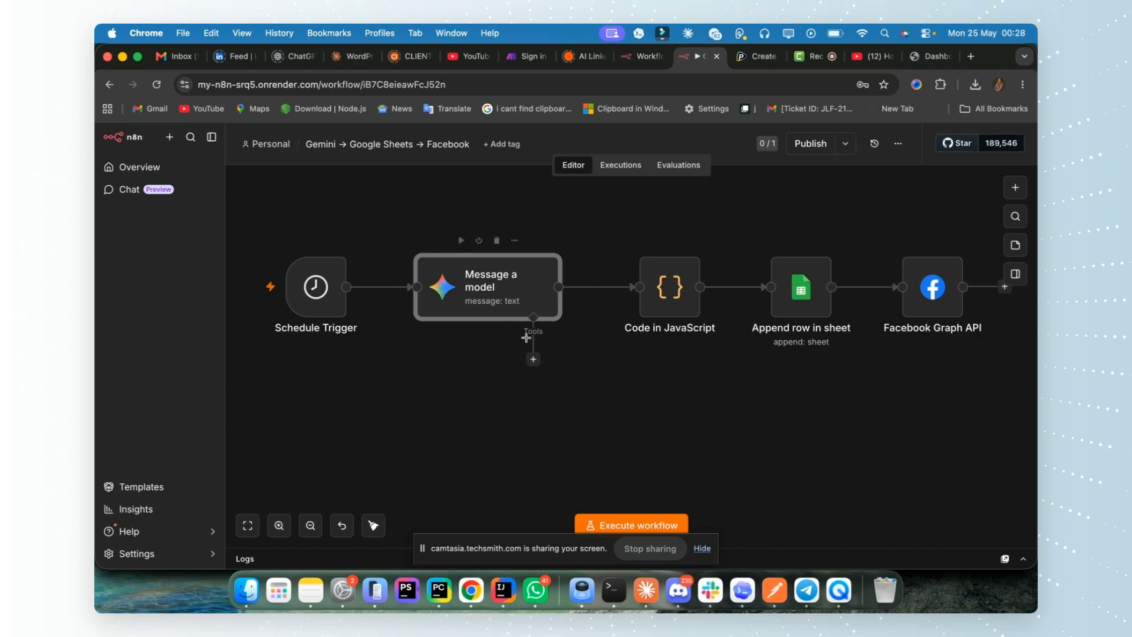
# Execute the "Message a model" node on its own to generate the post content.
pyautogui.doubleClick(503, 303)
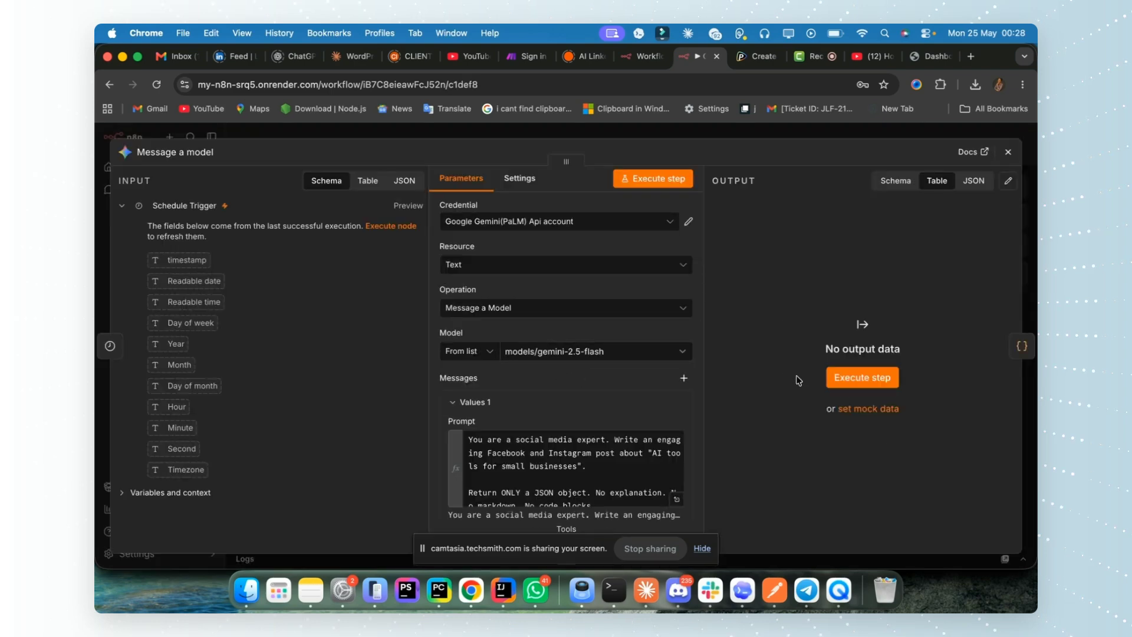
pyautogui.click(841, 377)
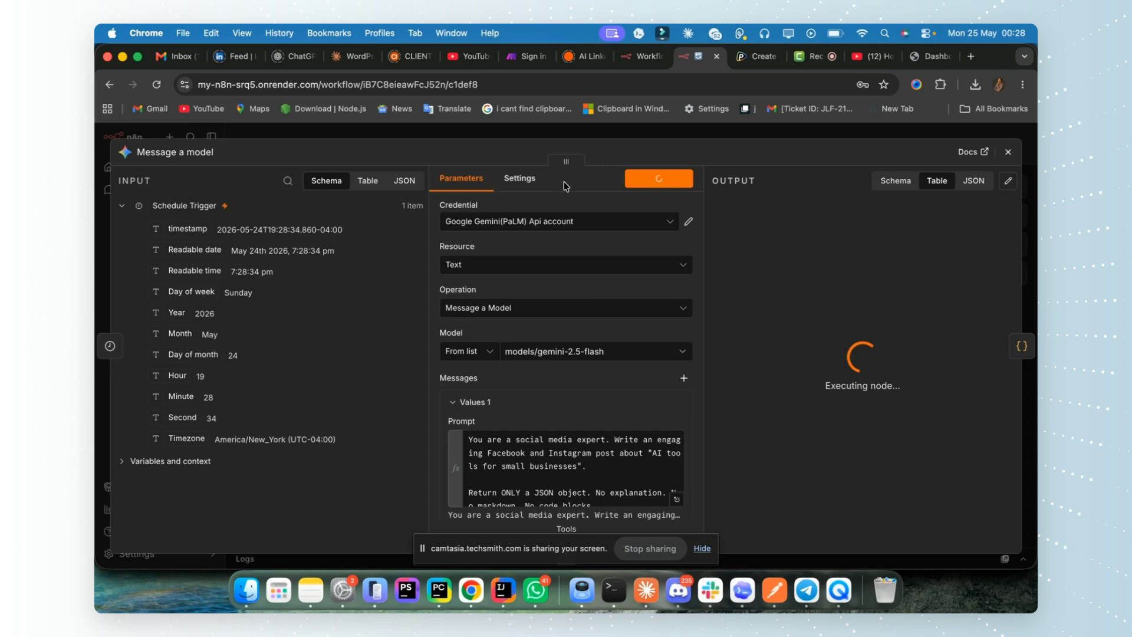
pyautogui.click(568, 136)
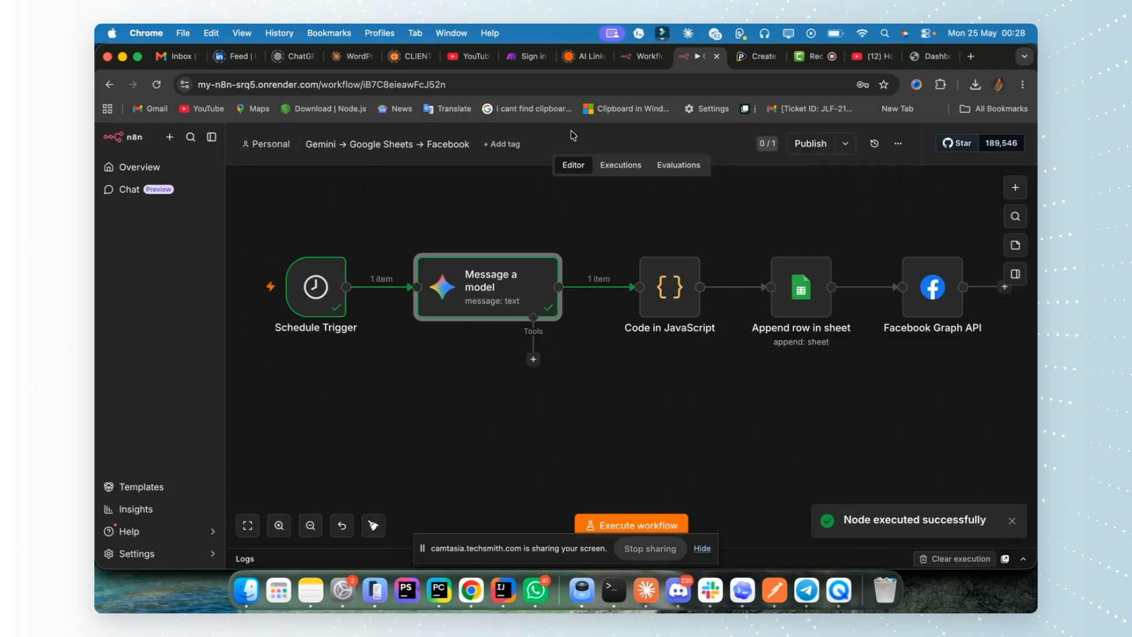
# Inspect the output of the "Message a model" node, focusing on the beginning of the returned text field.
pyautogui.doubleClick(490, 303)
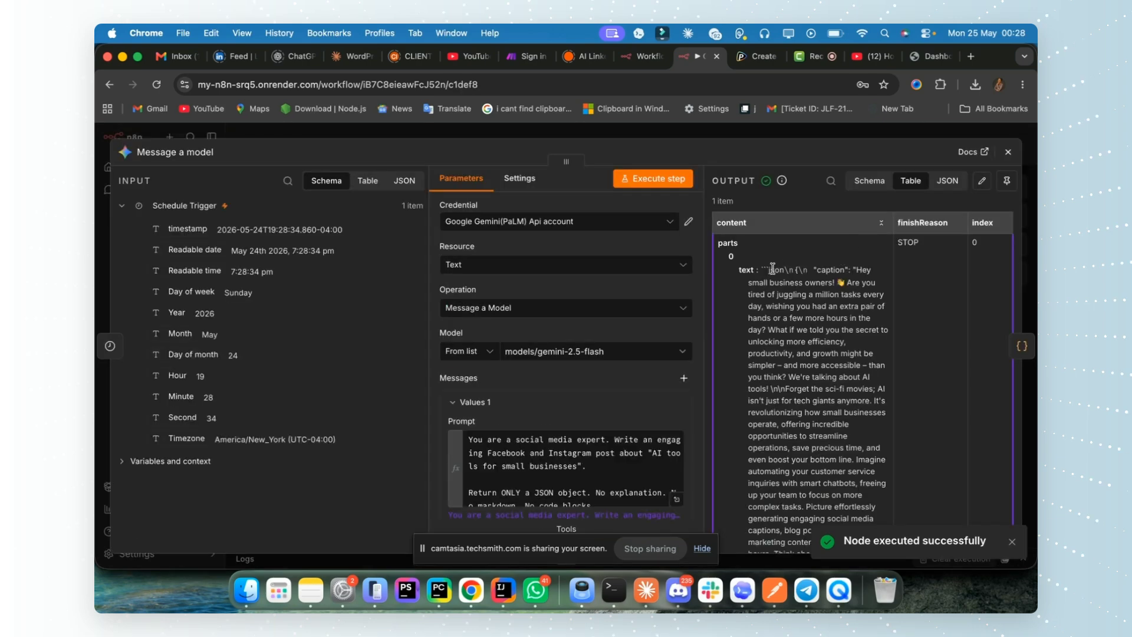
pyautogui.moveTo(737, 270); pyautogui.dragTo(813, 269)
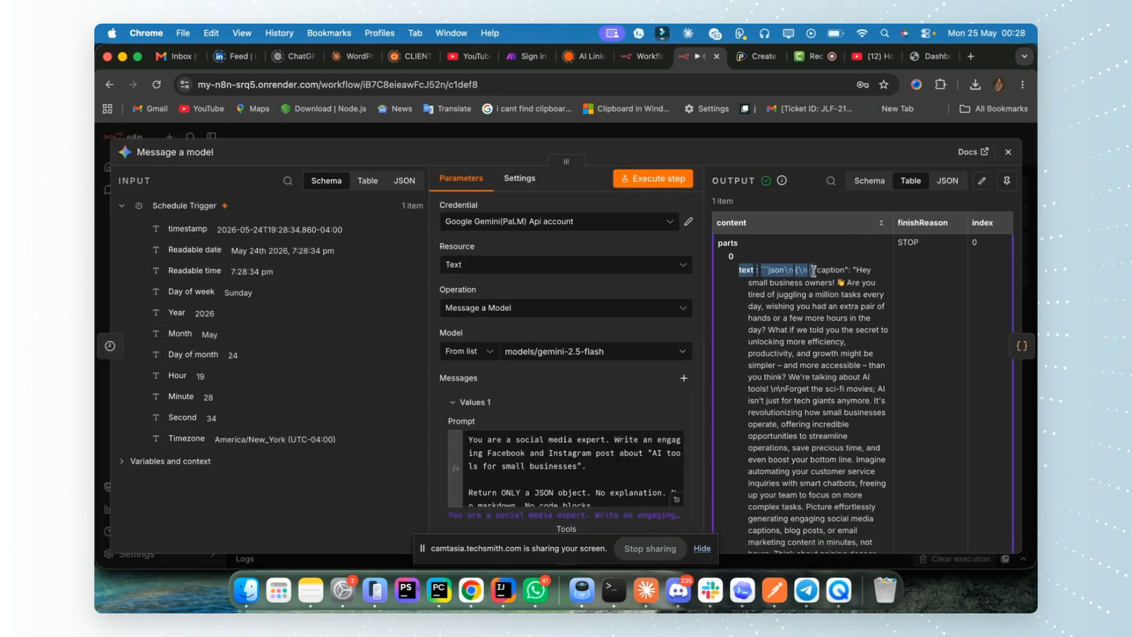
pyautogui.click(632, 139)
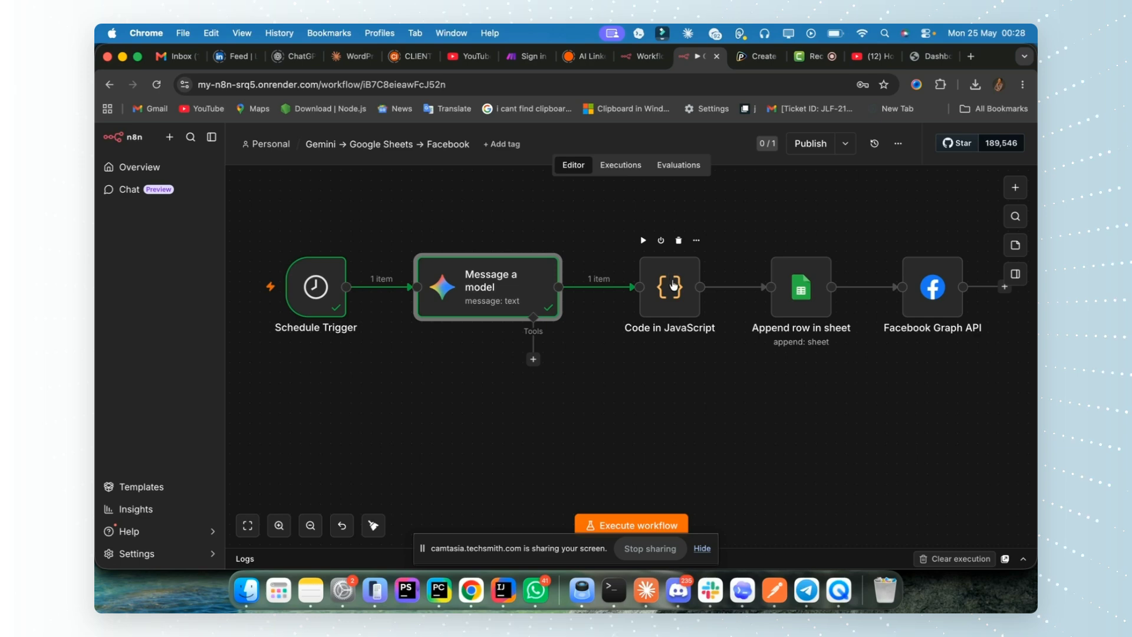
# Execute the "Code in JavaScript" node to parse the model's reply into caption, hashtags and full_post.
pyautogui.doubleClick(671, 300)
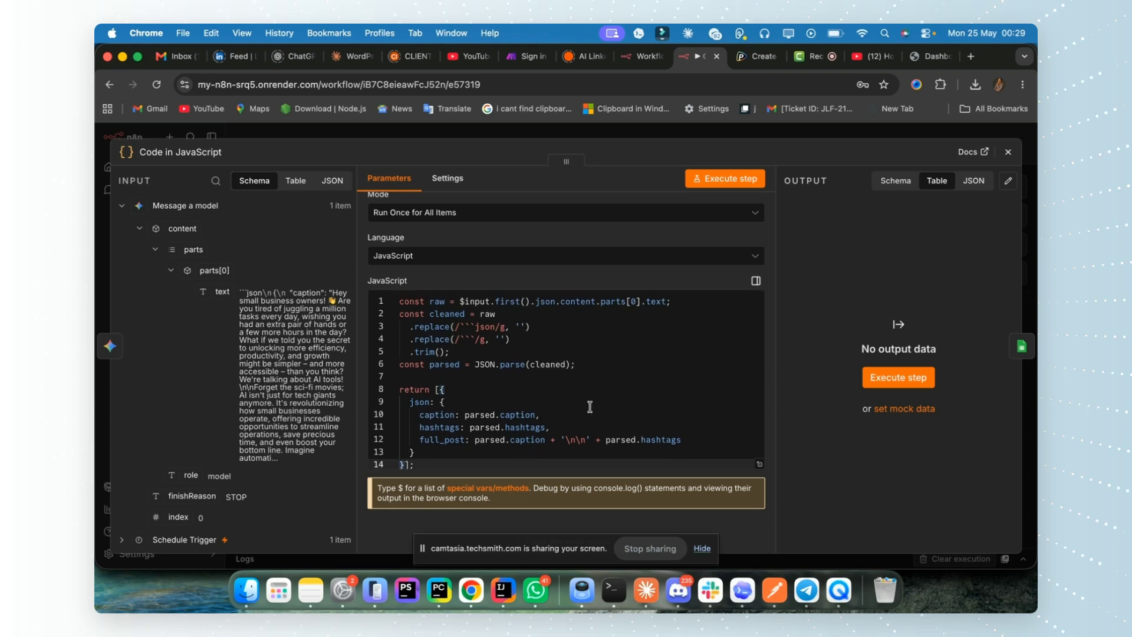
pyautogui.click(891, 375)
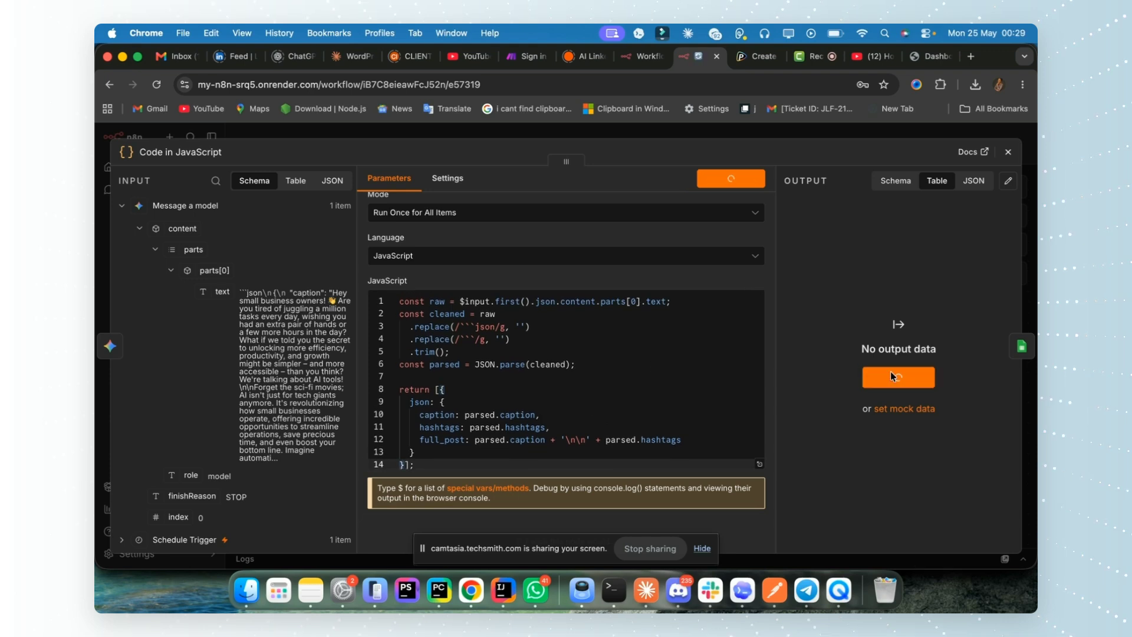
pyautogui.click(597, 133)
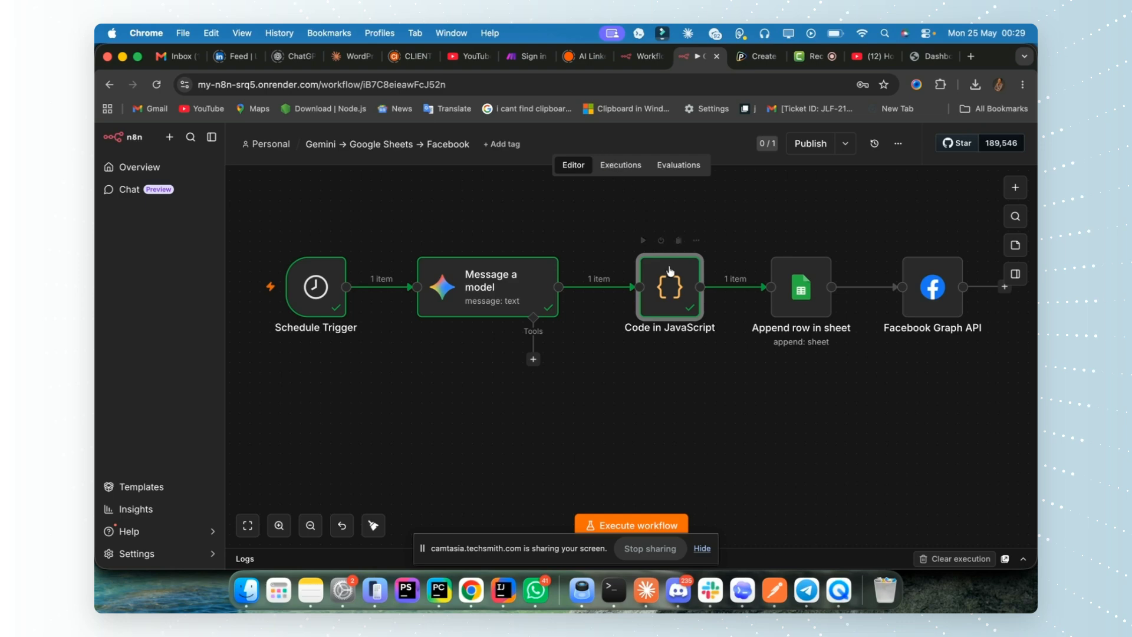
# Review the "Append row in sheet" node's document, sheet, column mapping mode and the values sent to each column.
pyautogui.doubleClick(753, 308)
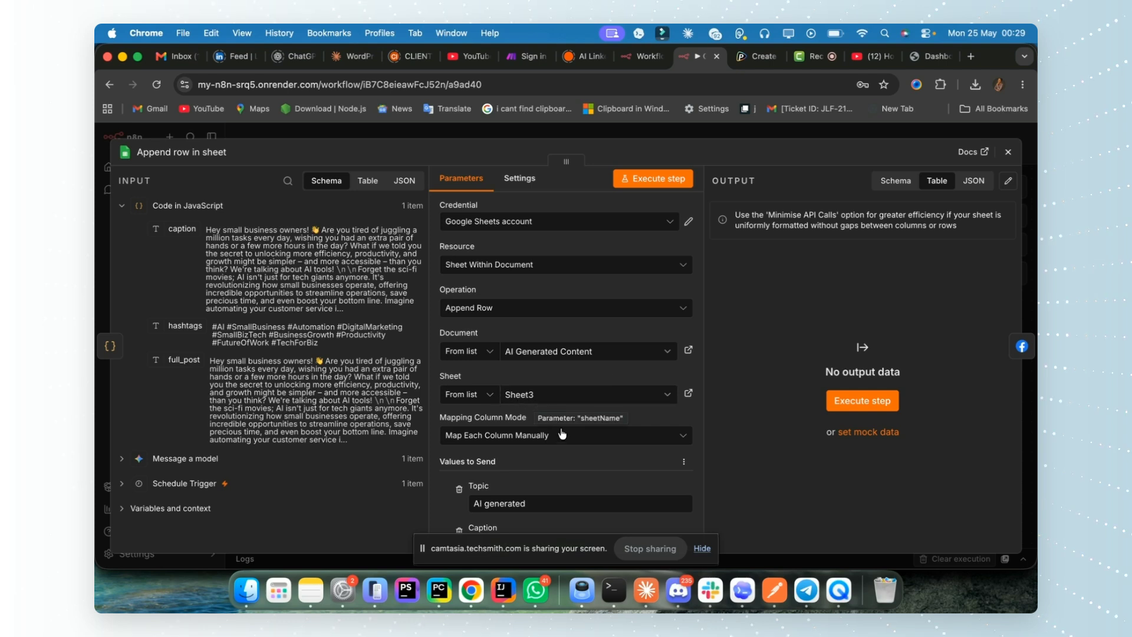
pyautogui.scroll(-4, 546, 382)
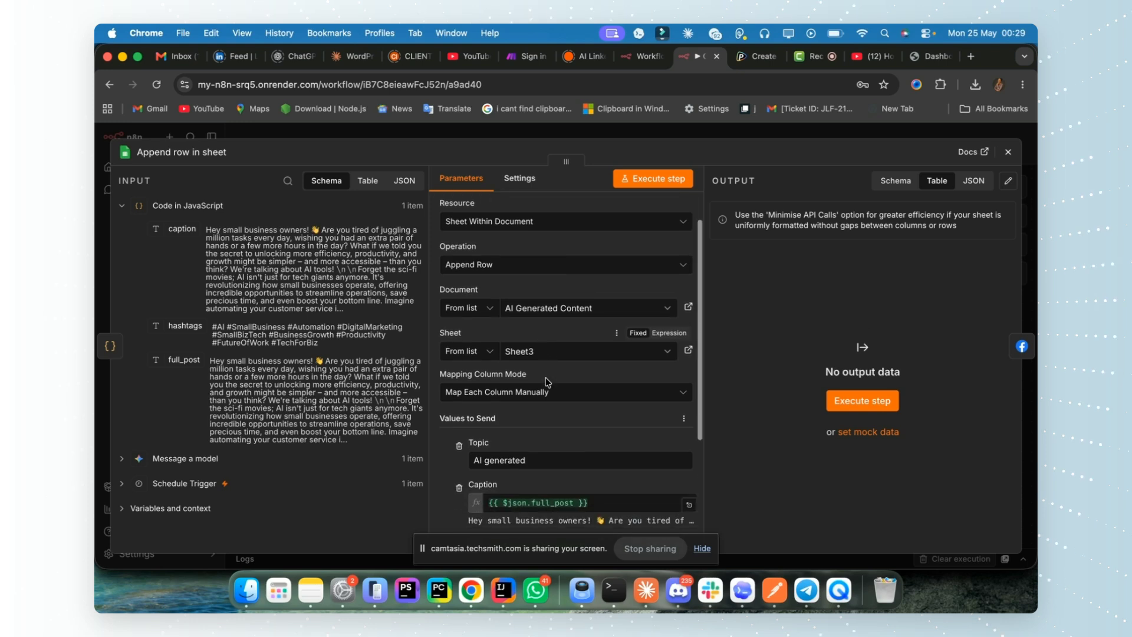
pyautogui.scroll(-2, 549, 378)
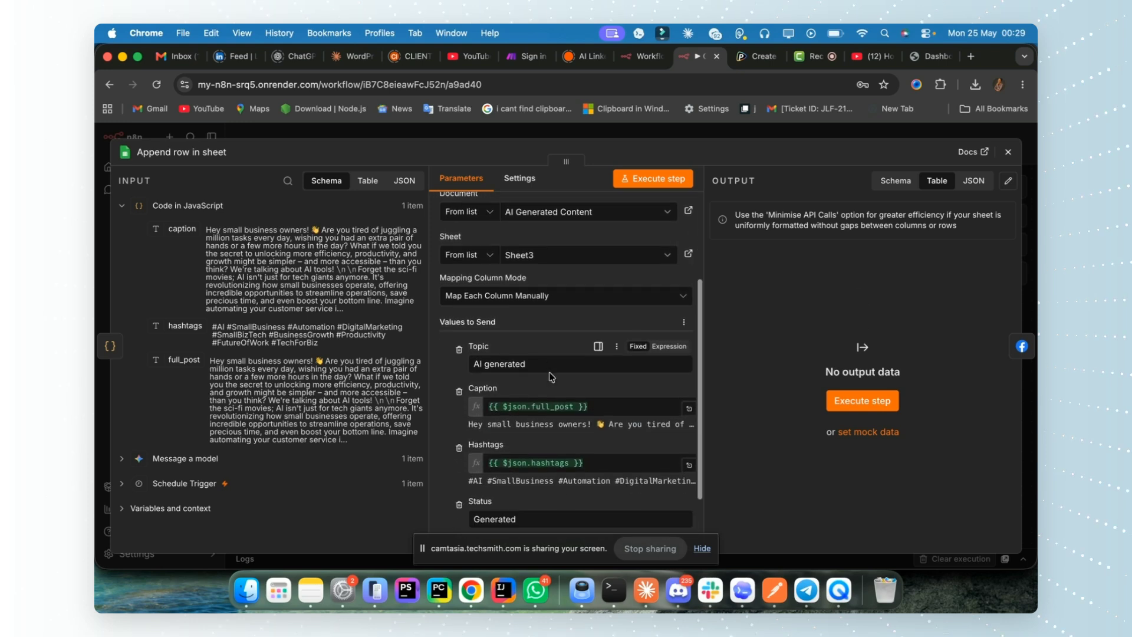
pyautogui.scroll(-2, 531, 370)
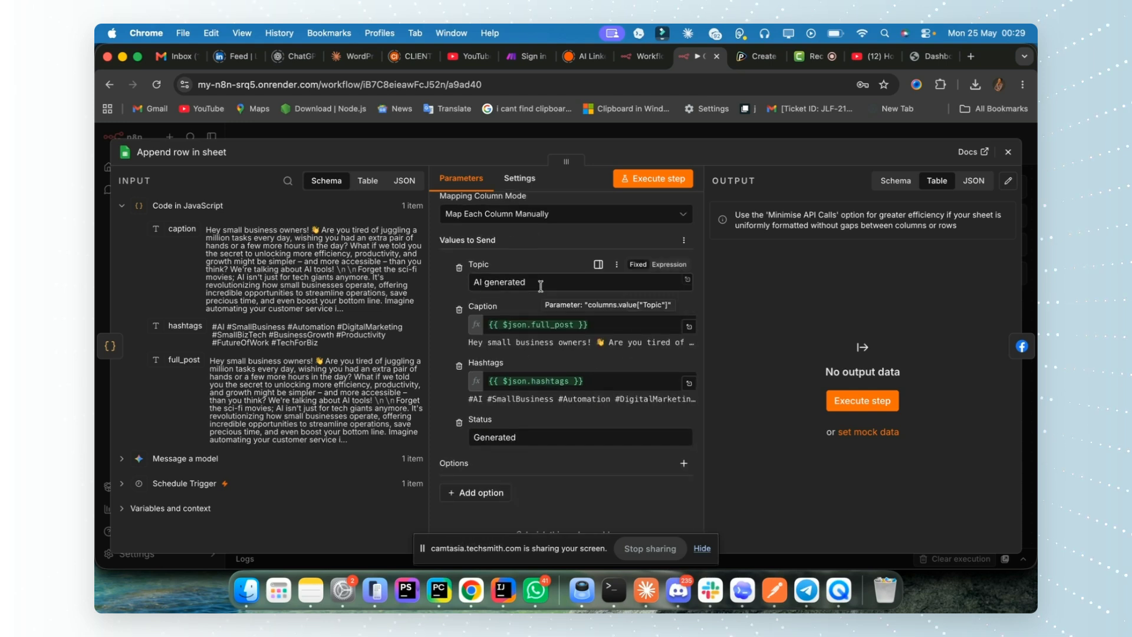
pyautogui.scroll(-1, 530, 307)
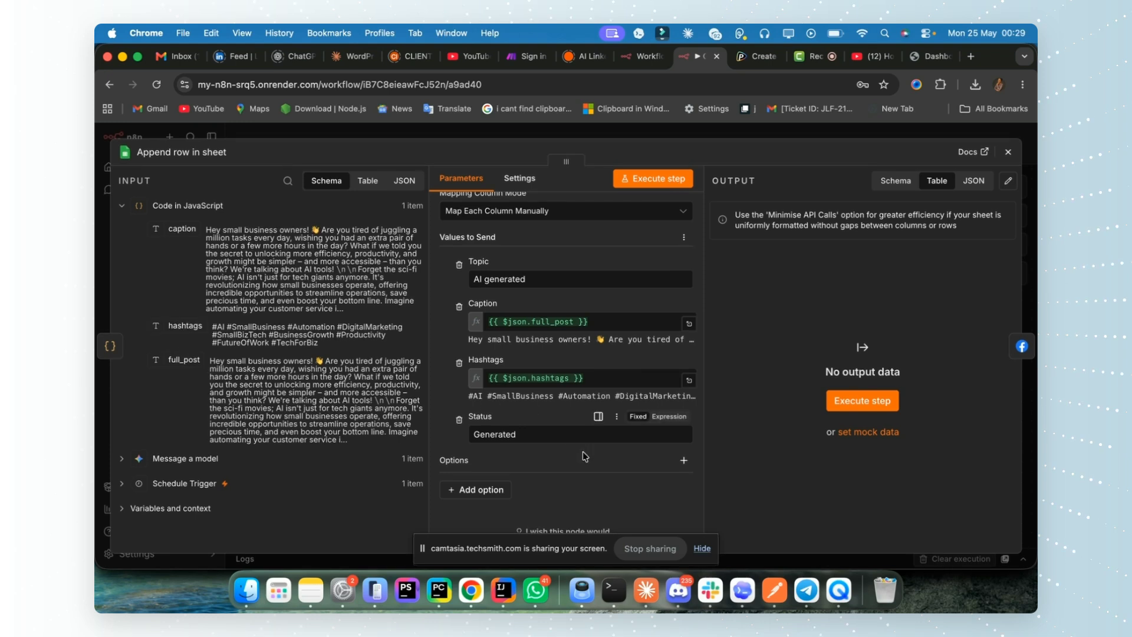
pyautogui.scroll(5, 584, 416)
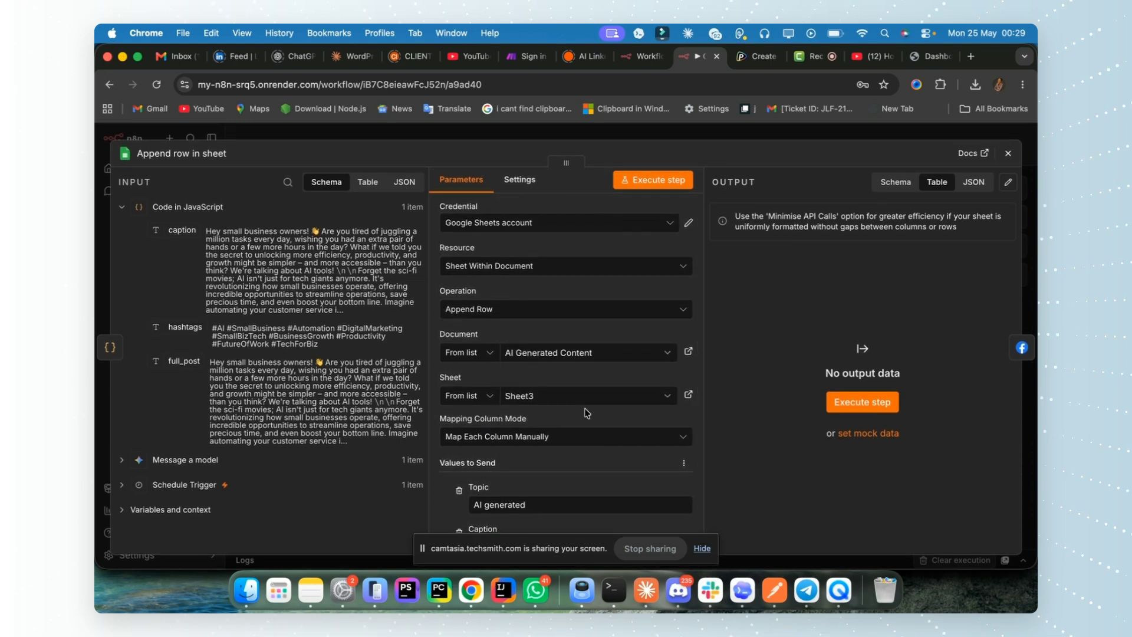
pyautogui.click(508, 134)
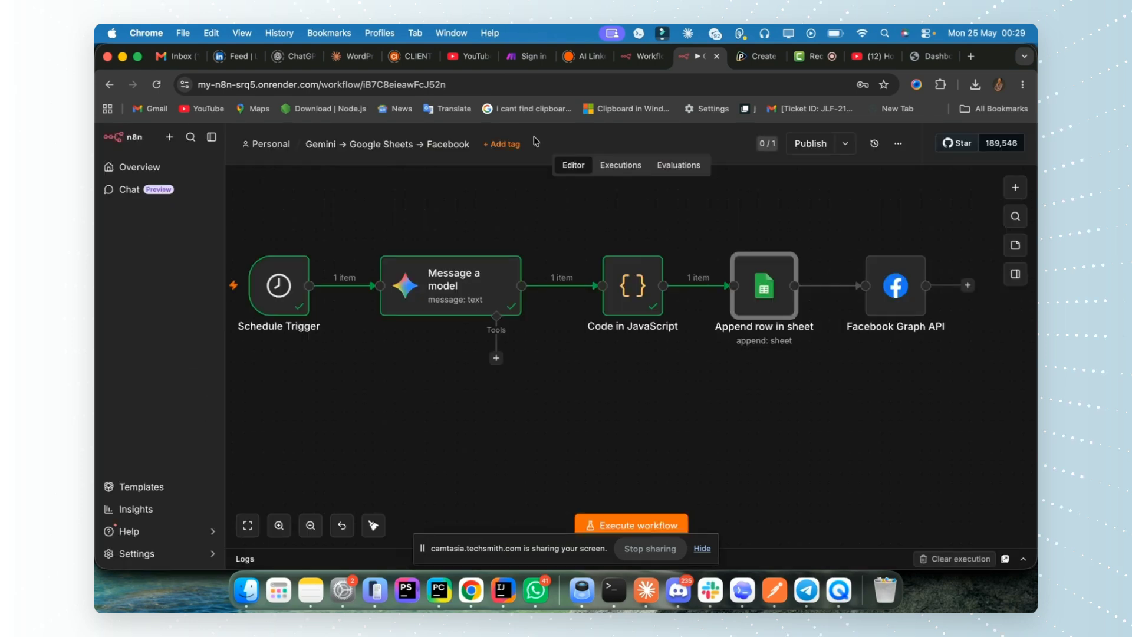
# Check the account credential used by the Facebook Graph API node, including its access token and allowed-domains fields.
pyautogui.doubleClick(886, 293)
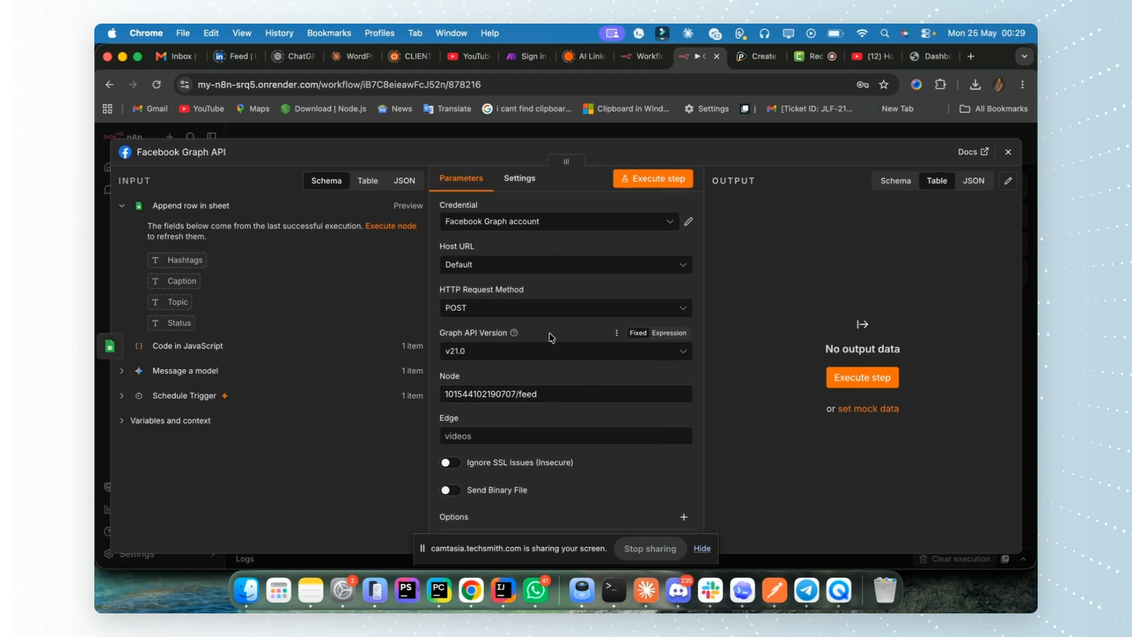
pyautogui.click(689, 225)
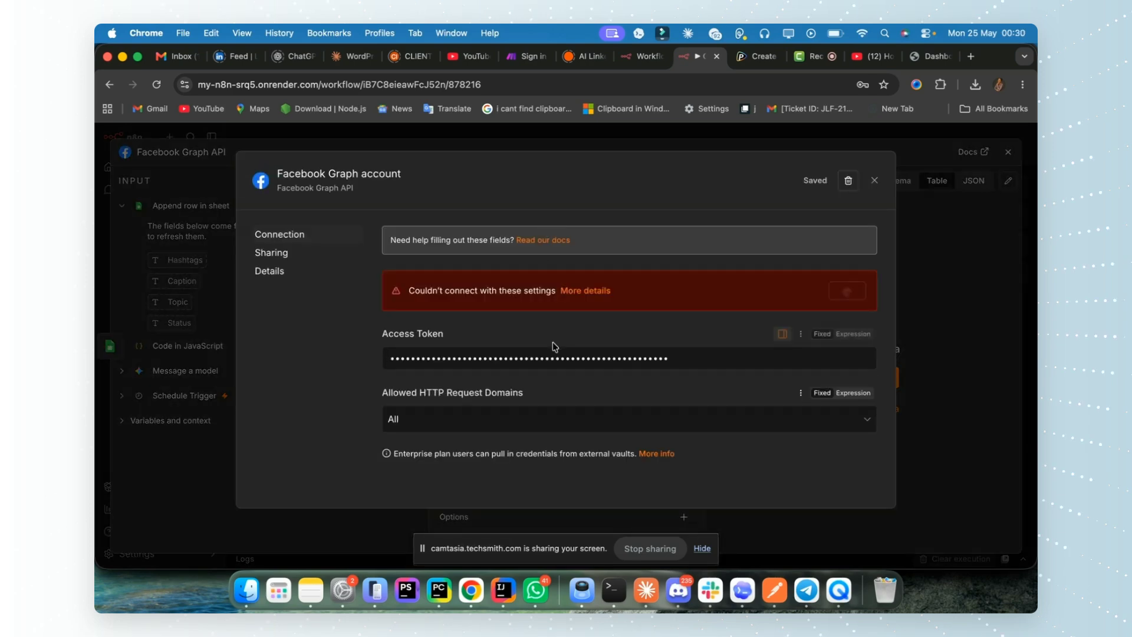
pyautogui.click(978, 267)
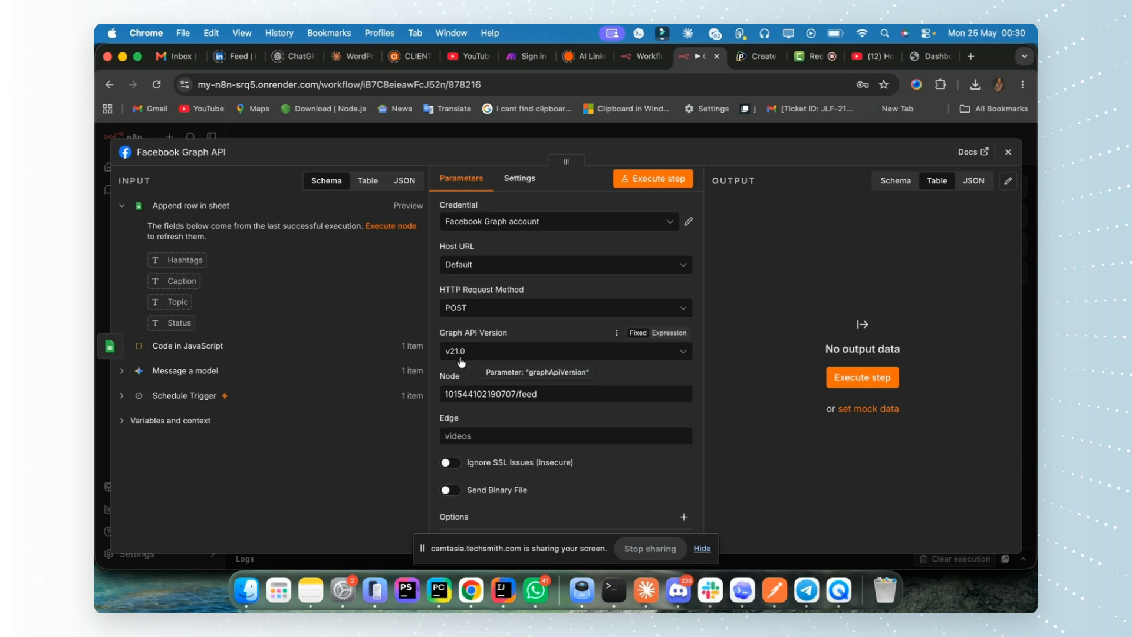
# Examine the Facebook Graph API node's request method, API version, node and edge parameters, then return to the canvas.
pyautogui.scroll(-1, 468, 369)
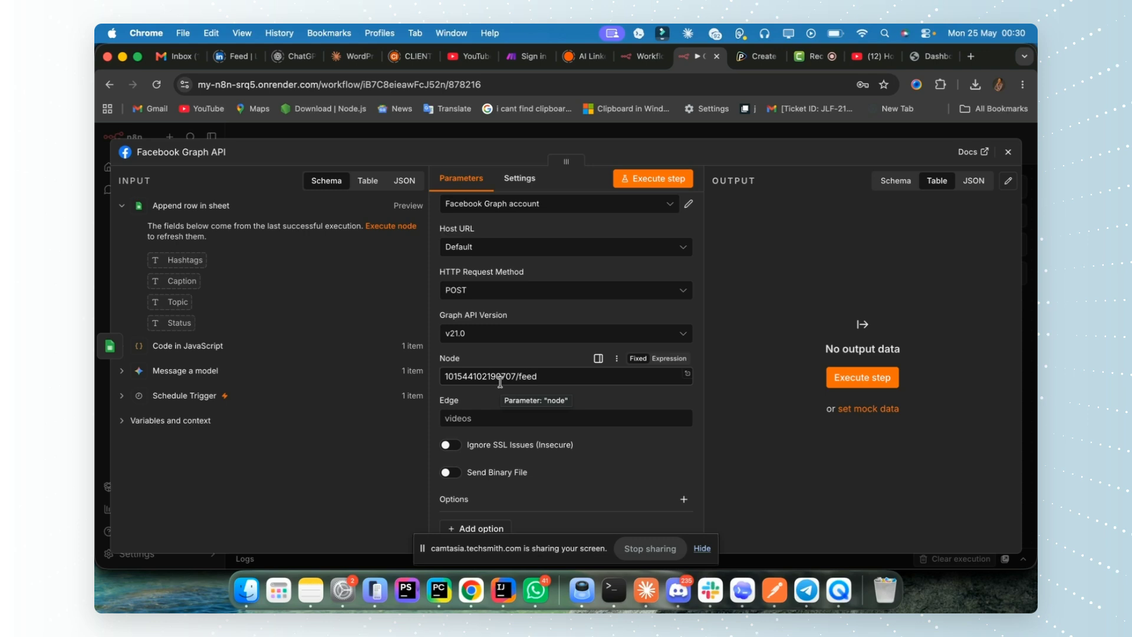
pyautogui.scroll(1, 503, 374)
pyautogui.scroll(-1, 505, 368)
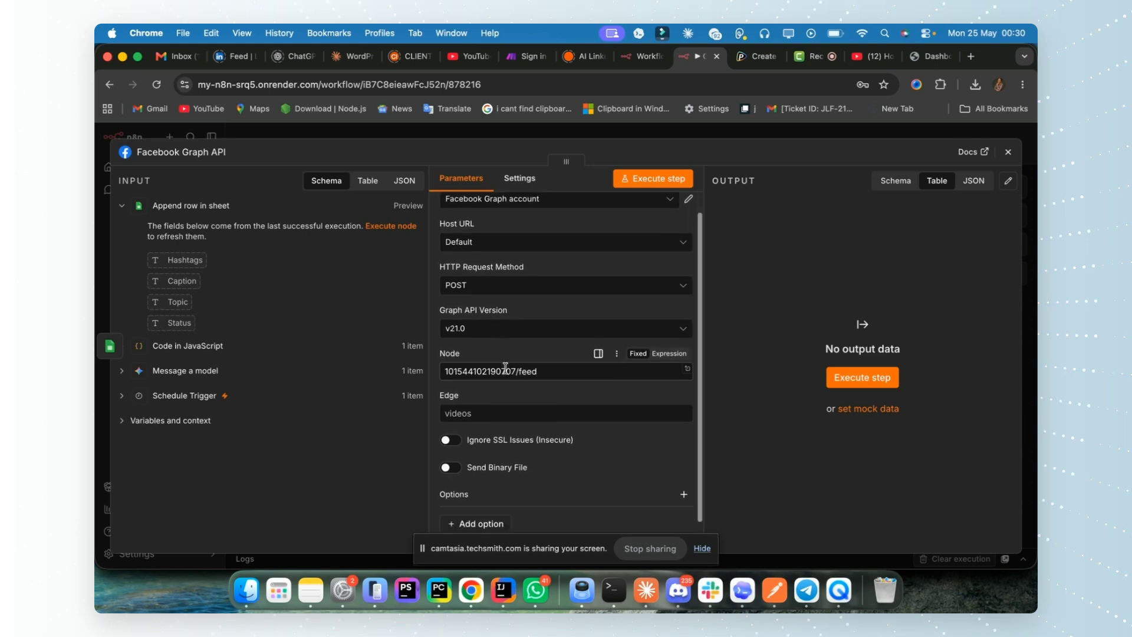
pyautogui.scroll(-1, 506, 369)
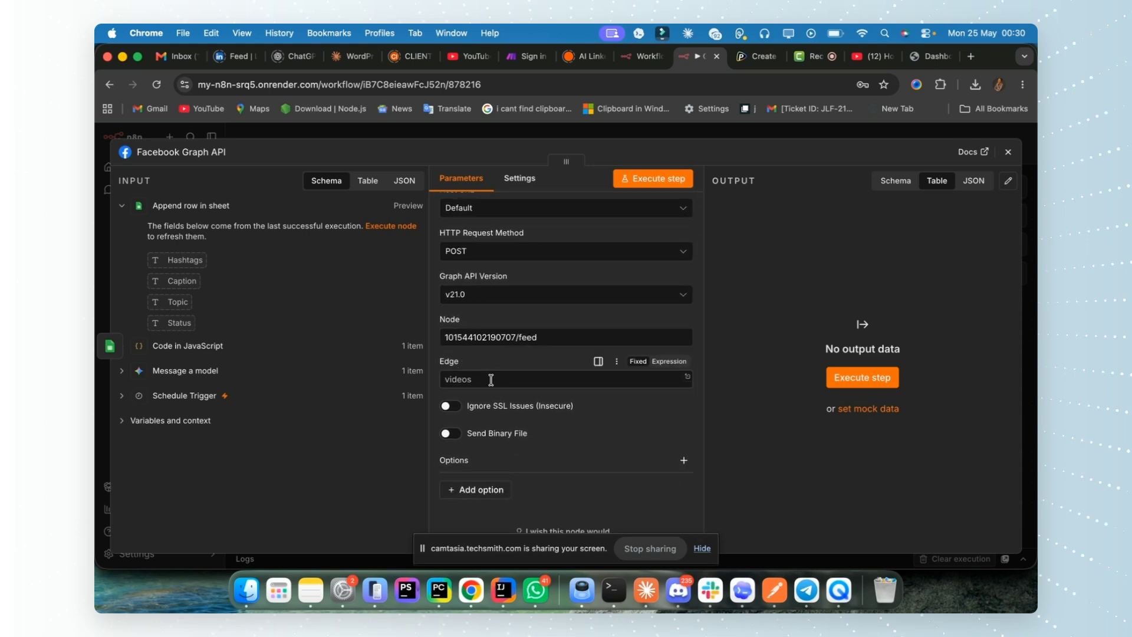
pyautogui.scroll(2, 524, 385)
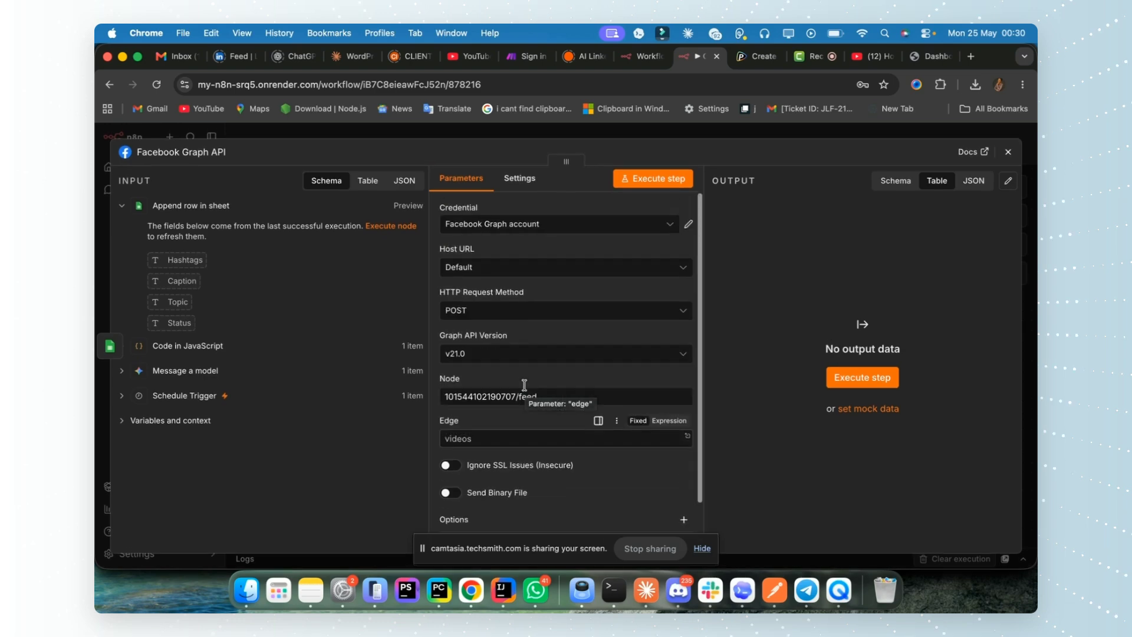
pyautogui.scroll(-1, 525, 384)
pyautogui.click(530, 132)
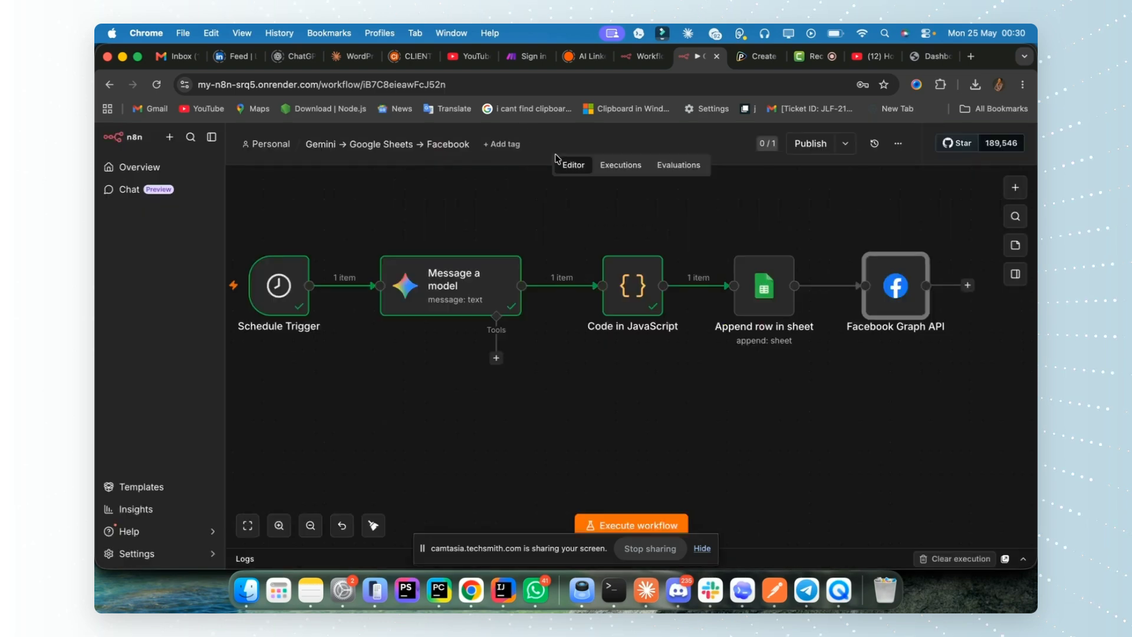